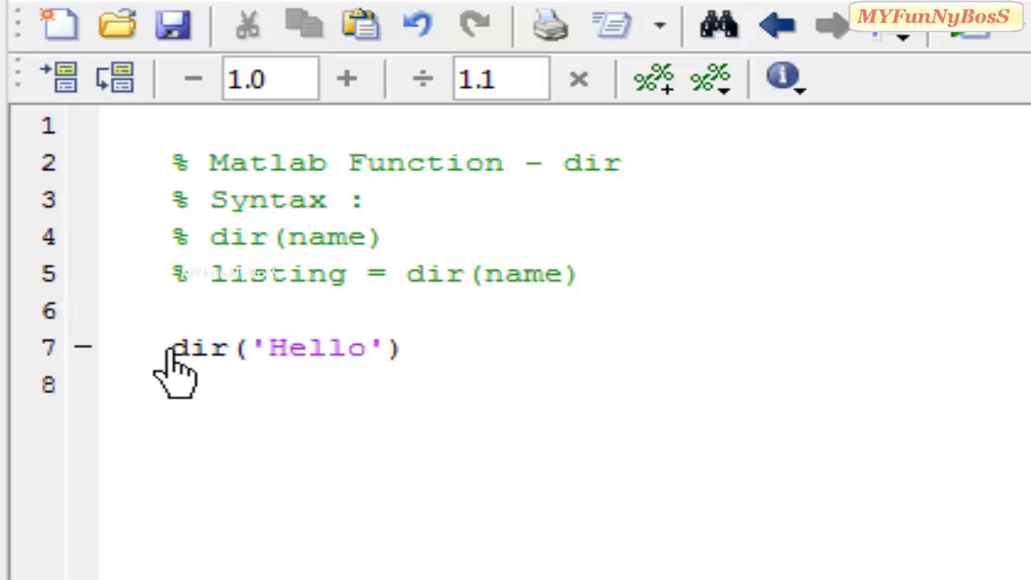
# - Run Directory.m to list the Hello folder's contents: Directory.m, Matlab, Tutorials and Videos
pyautogui.click(957, 36)
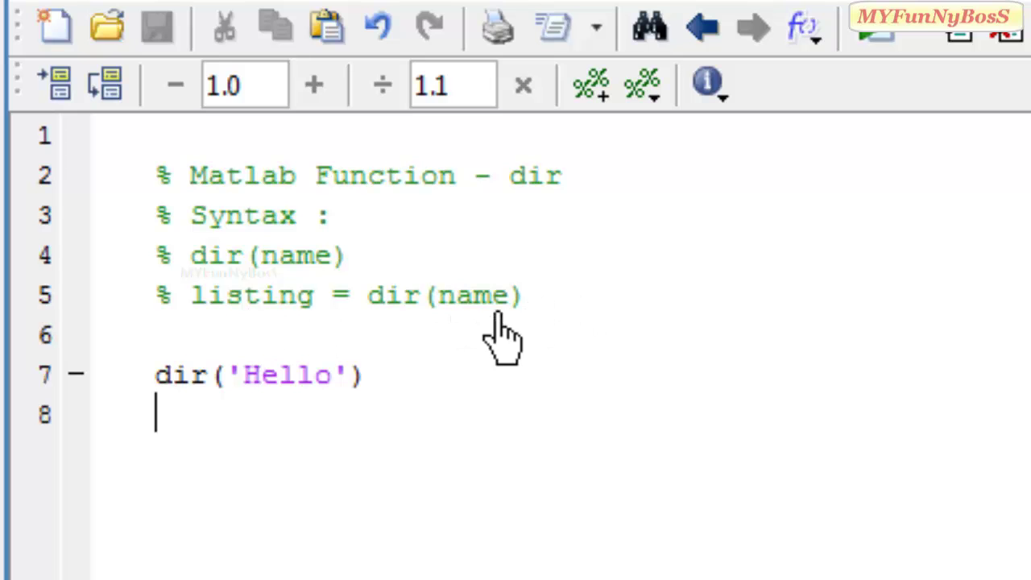
# - Replace the dir('Hello') line with code removing date, bytes and datenum and looping over entries
pyautogui.moveTo(158, 376); pyautogui.dragTo(500, 414)
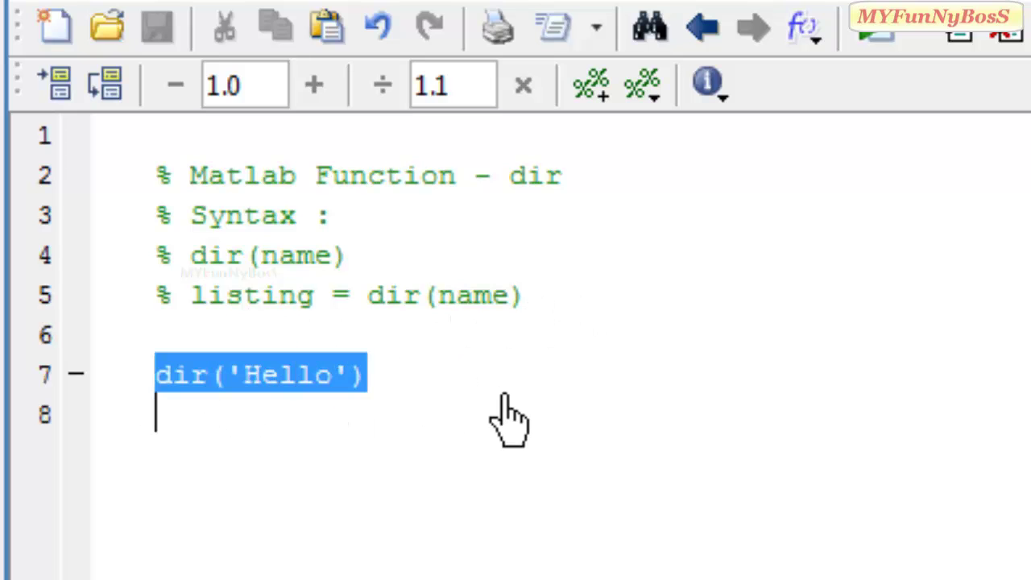
pyautogui.rightClick(290, 383)
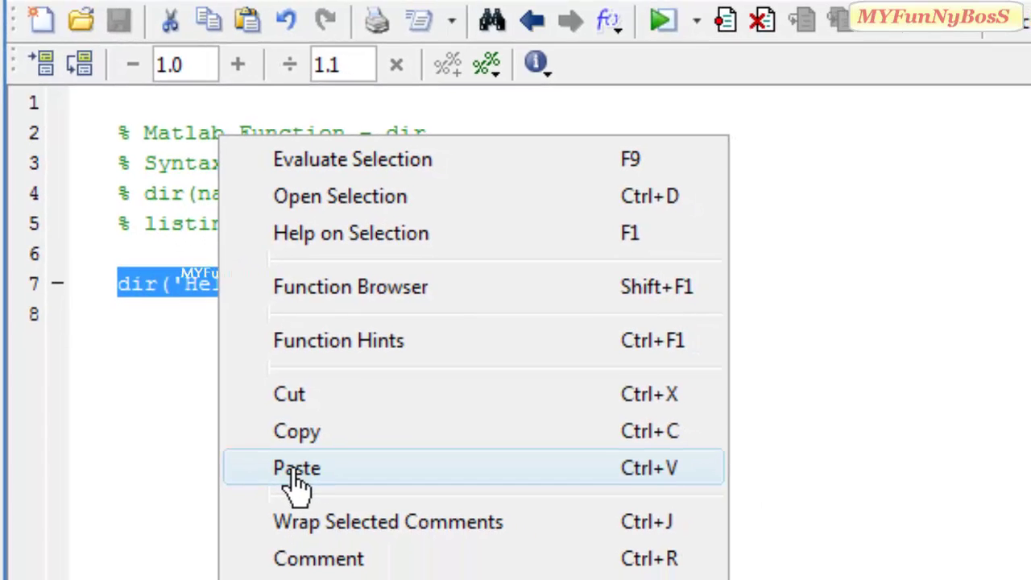
pyautogui.click(326, 520)
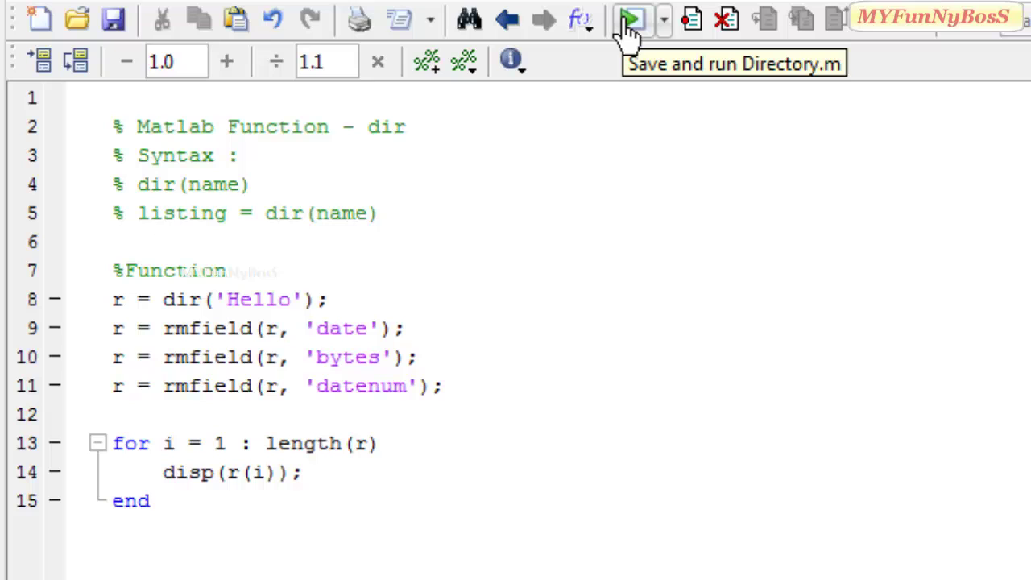
pyautogui.click(631, 28)
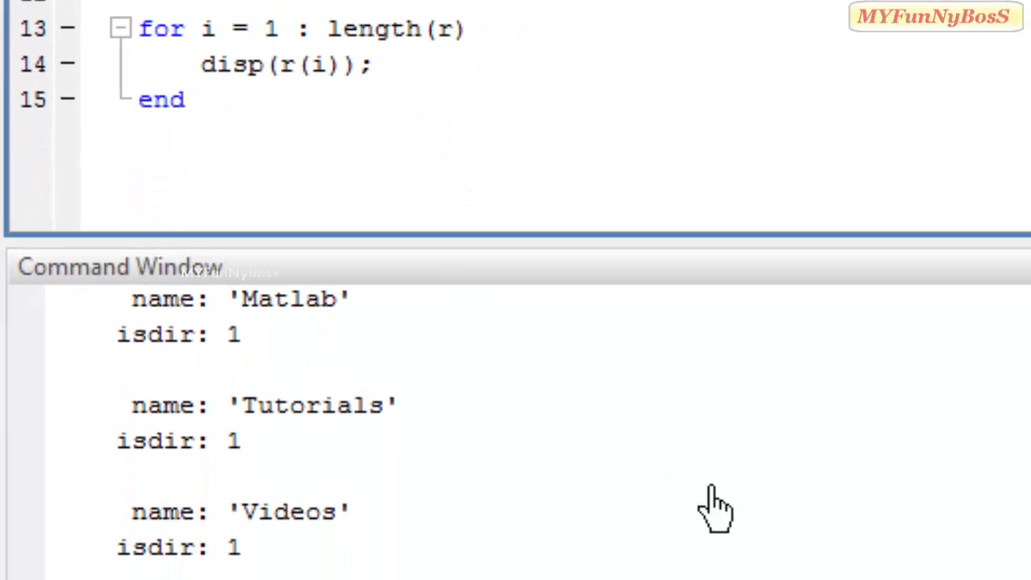
pyautogui.scroll(1, 516, 419)
pyautogui.scroll(2, 516, 419)
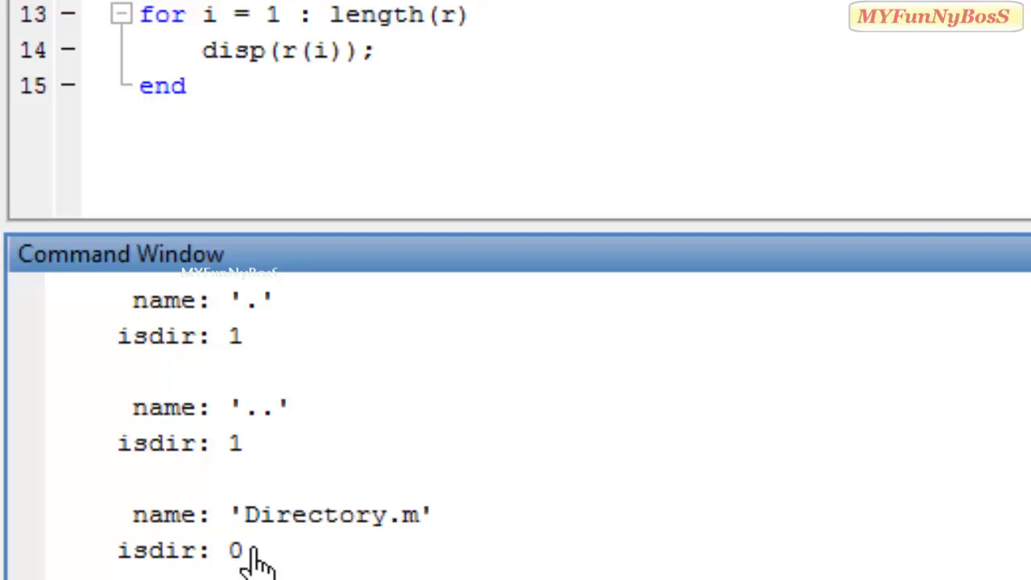
pyautogui.scroll(-1, 516, 419)
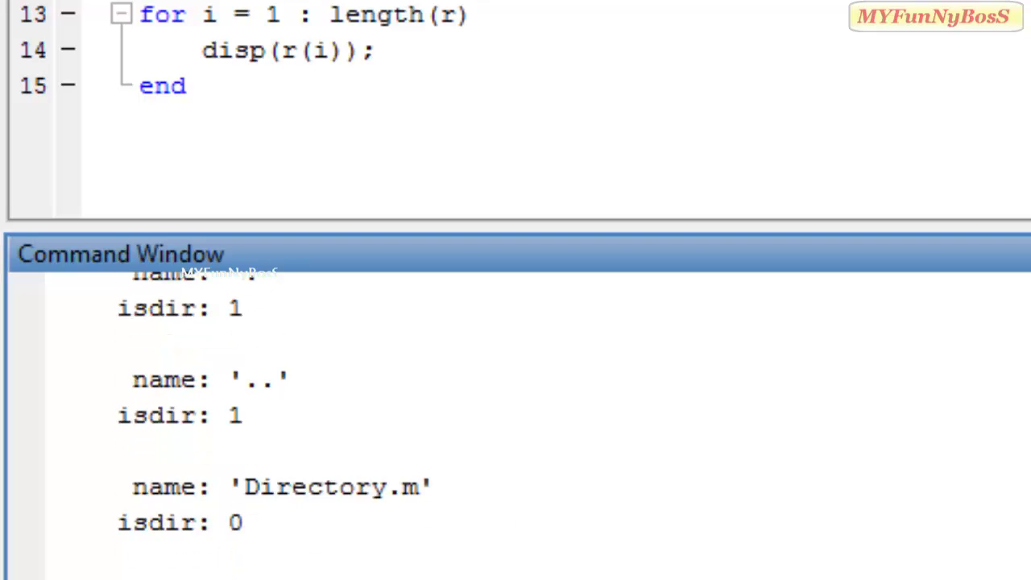
pyautogui.scroll(-1, 516, 419)
pyautogui.scroll(-1, 515, 419)
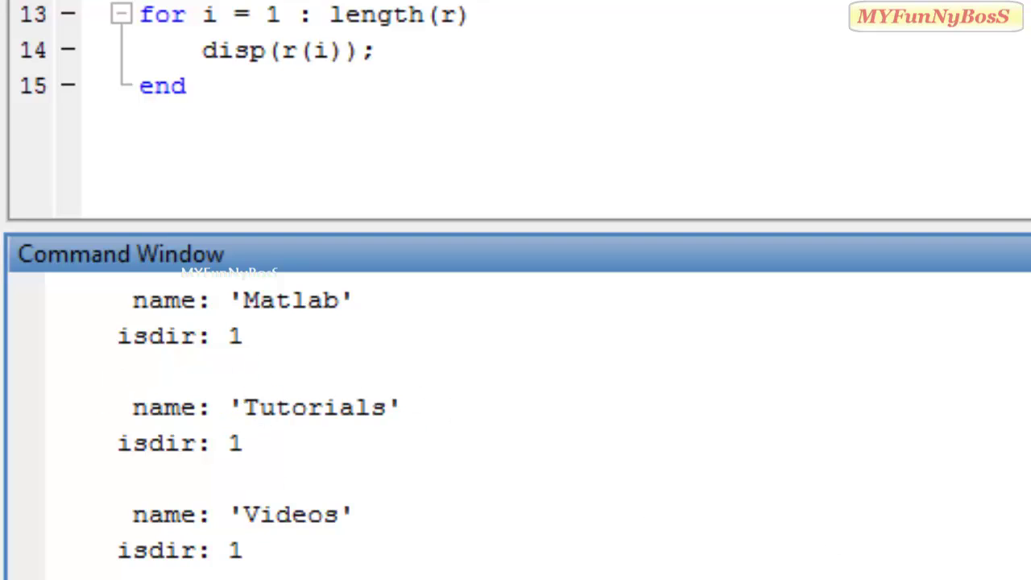
pyautogui.scroll(3, 516, 419)
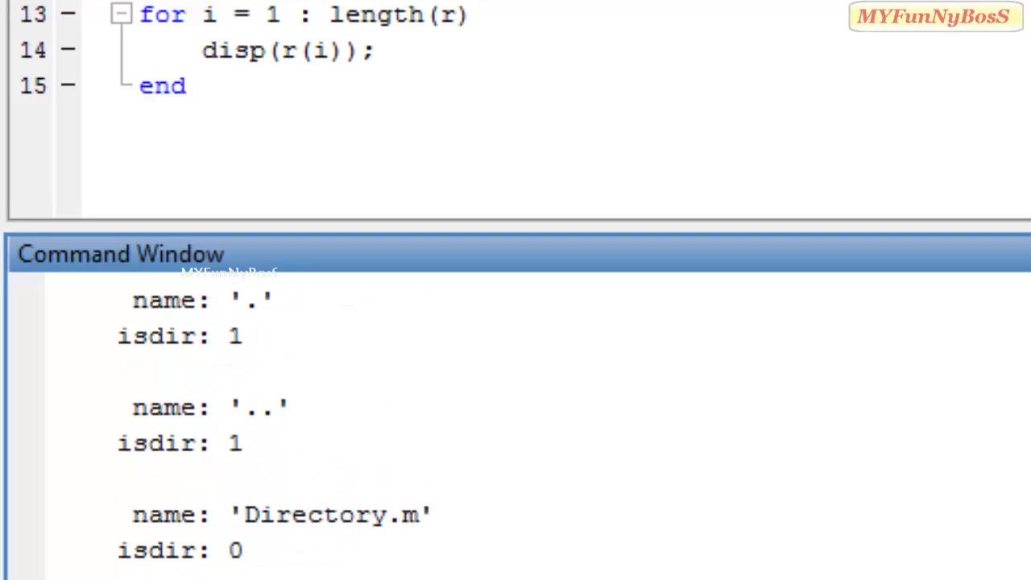